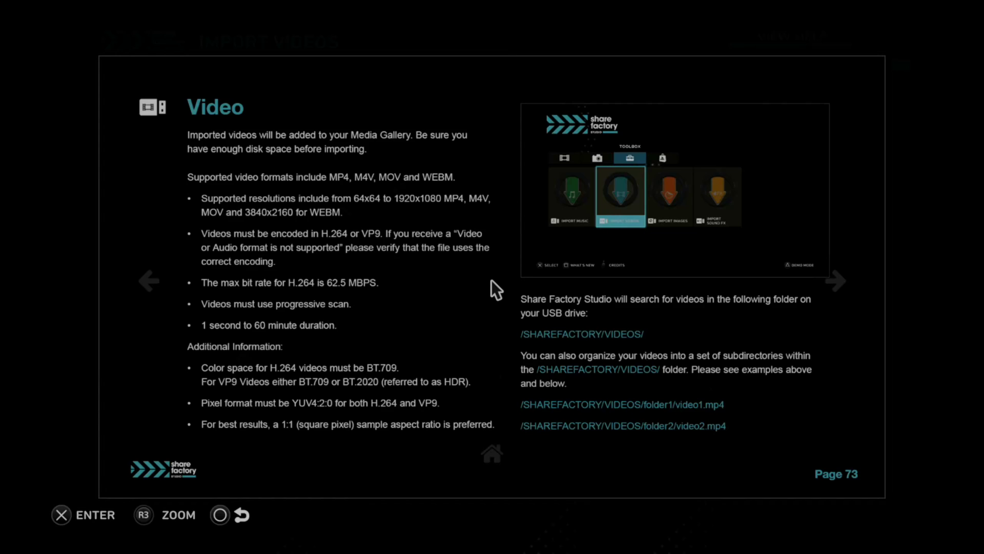
Close the manual's 'Video' import page to return to the Windows desktop.
left_click(974, 7)
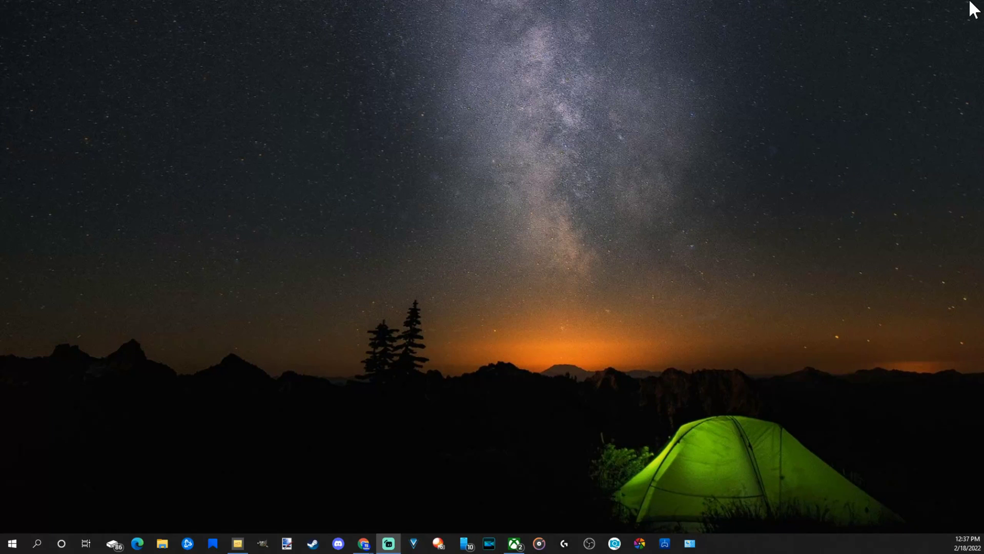
Open File Explorer on USB Drive (D:) to show its Music, Sharefactory and Sounds folders.
left_click(163, 544)
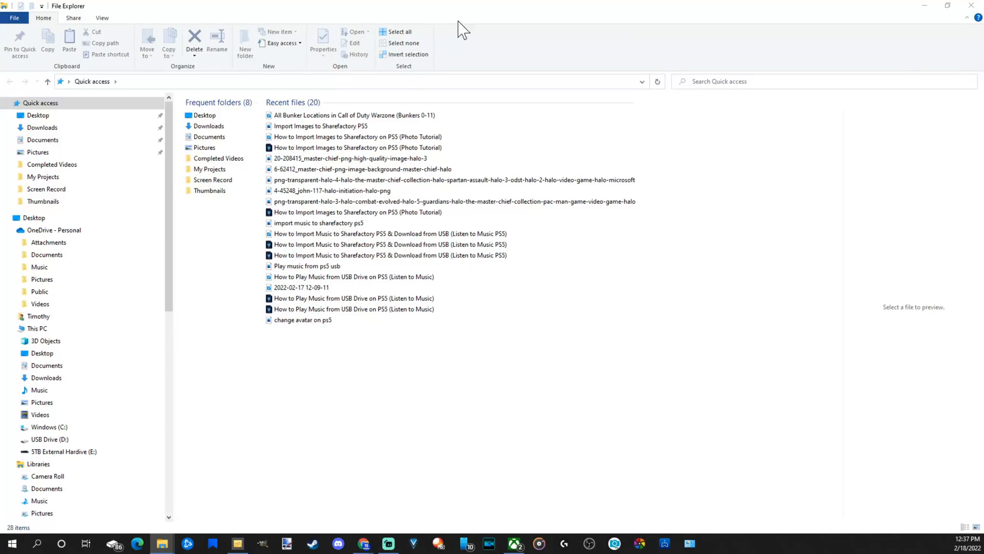
left_click_drag(169, 220, 168, 322)
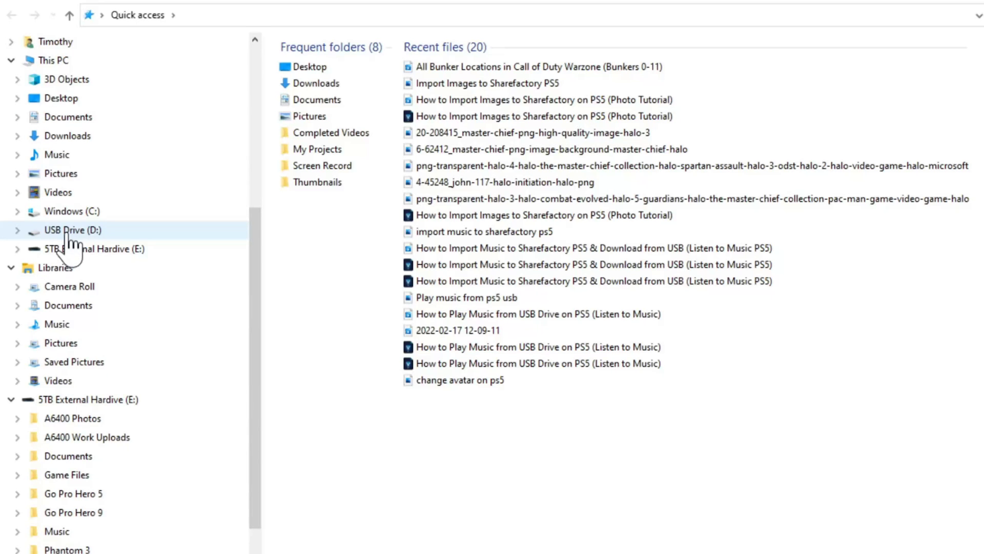
left_click(65, 232)
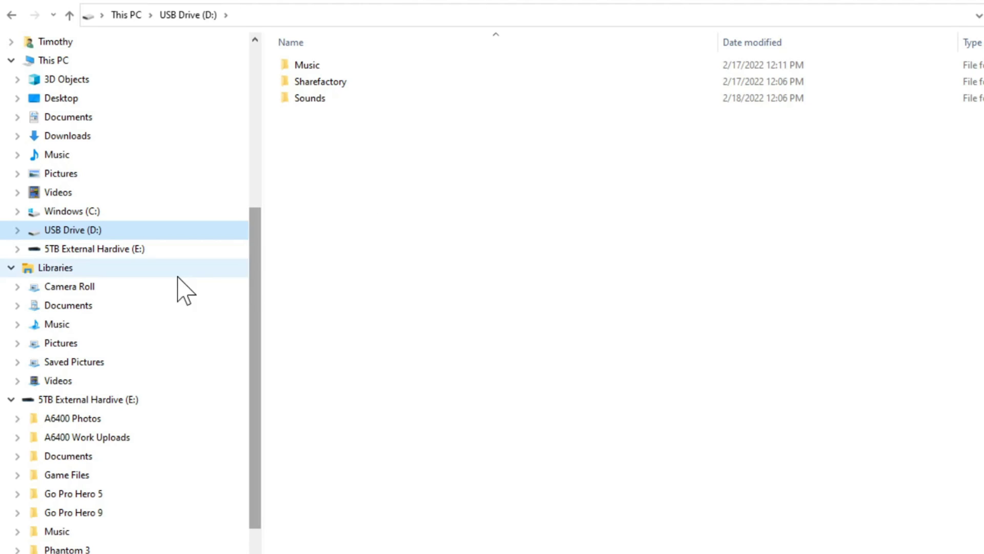
right_click(93, 239)
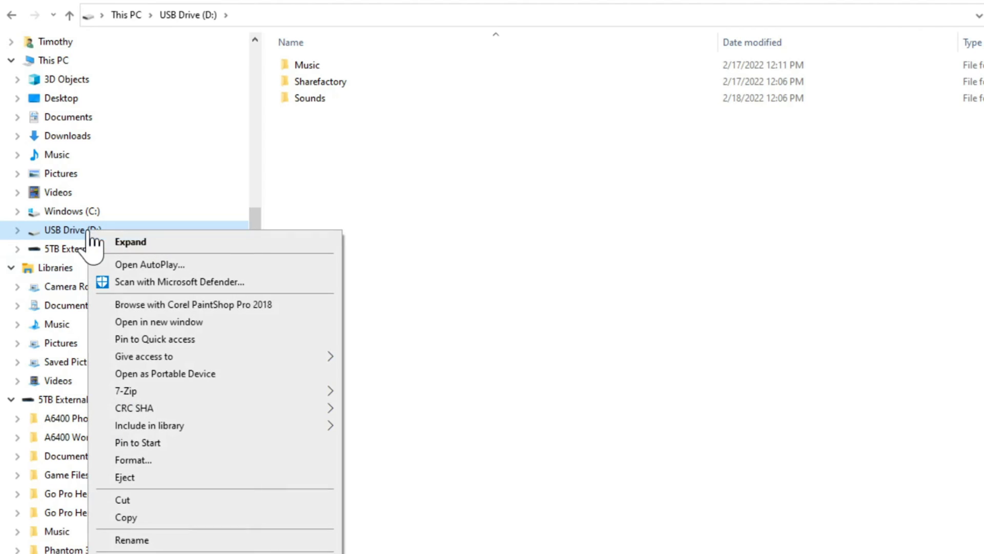
left_click(145, 463)
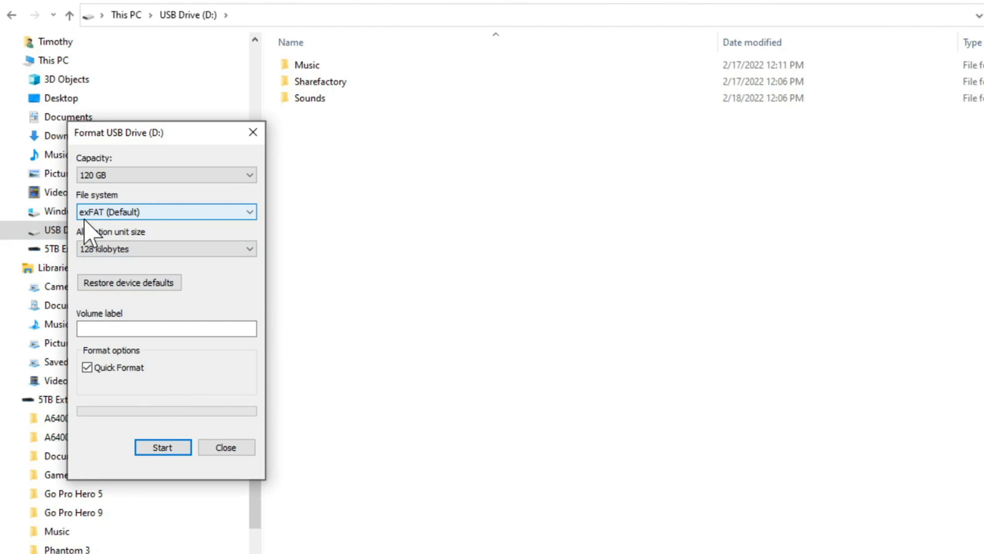
left_click(93, 216)
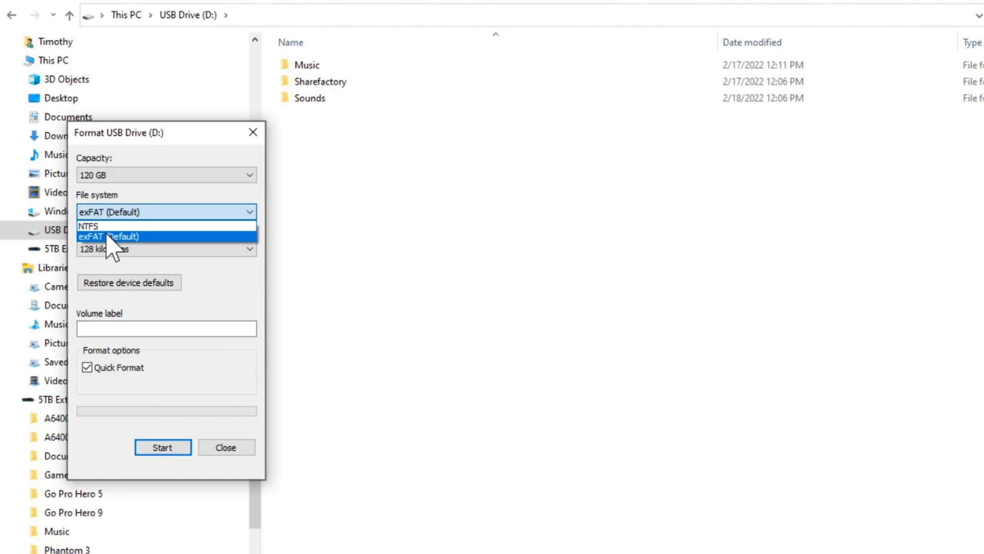
left_click(110, 237)
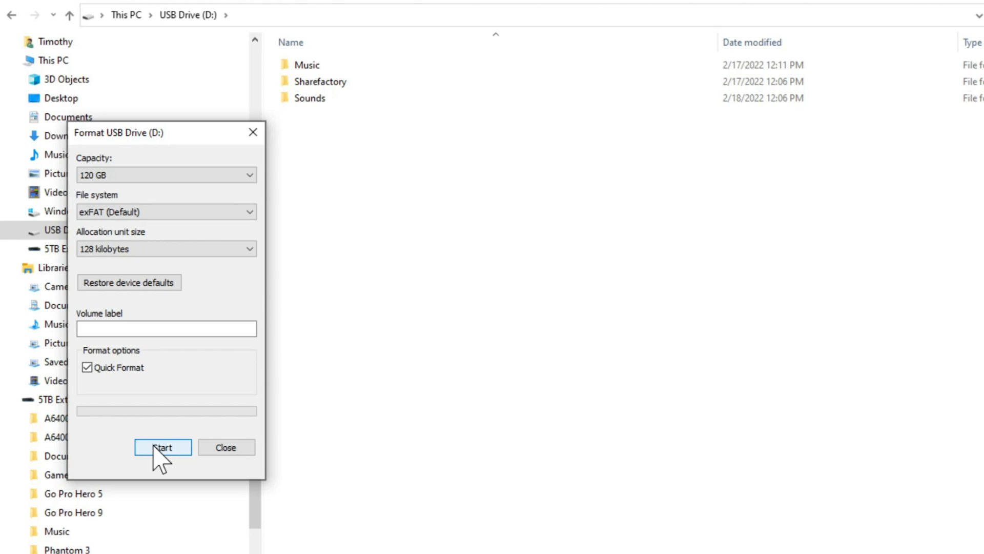
left_click(251, 134)
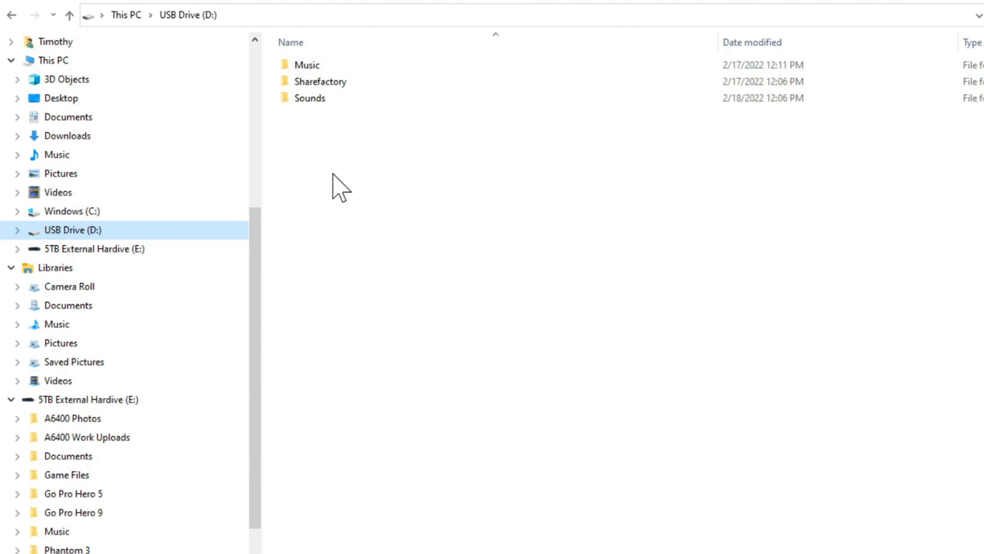
Open the Sharefactory folder on the USB drive, leaving its name unchanged.
right_click(340, 190)
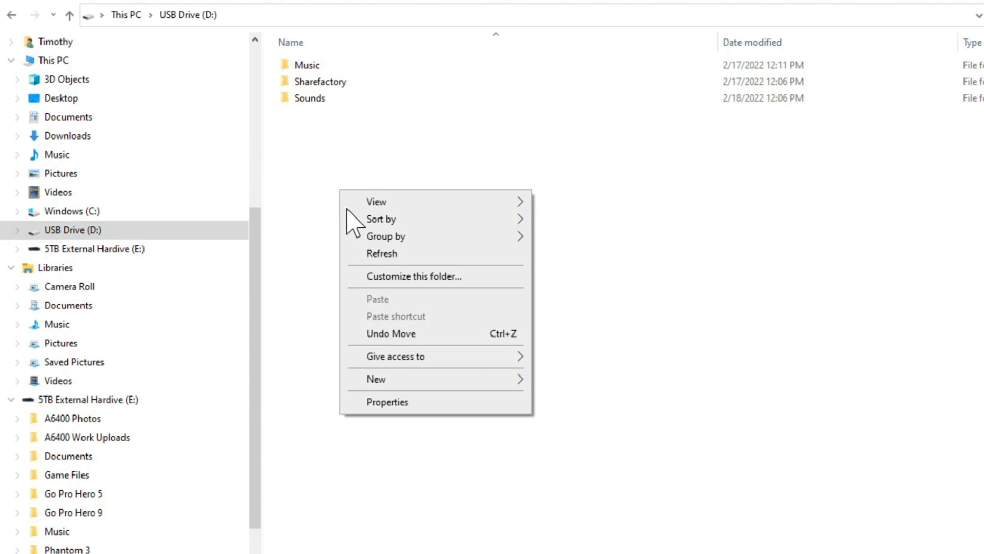
mouse_move(397, 380)
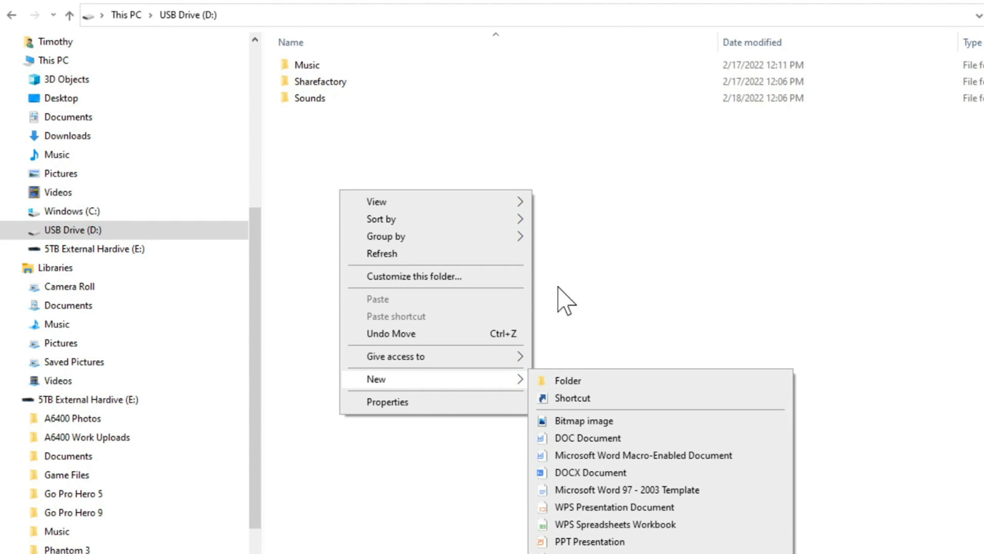
left_click(563, 254)
left_click(344, 82)
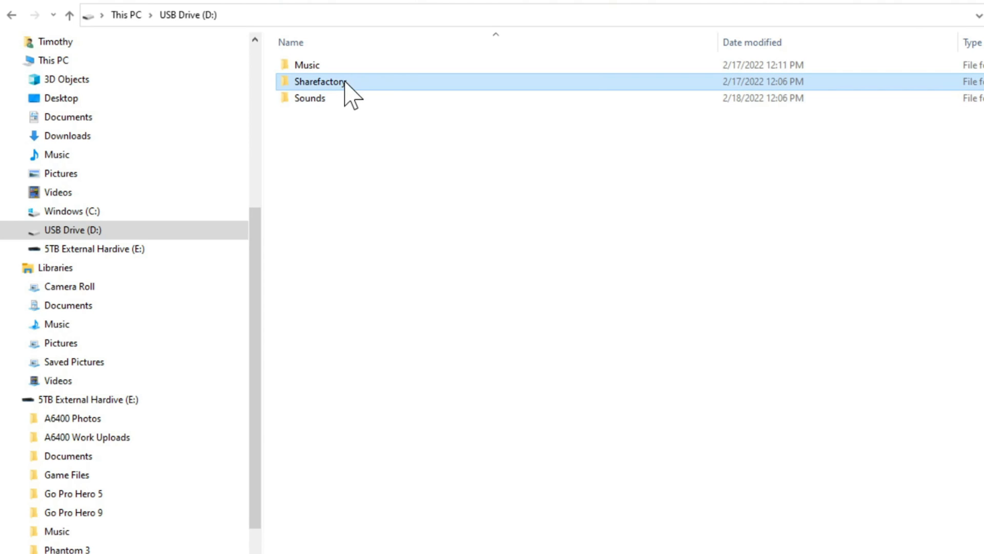
right_click(343, 82)
left_click(388, 408)
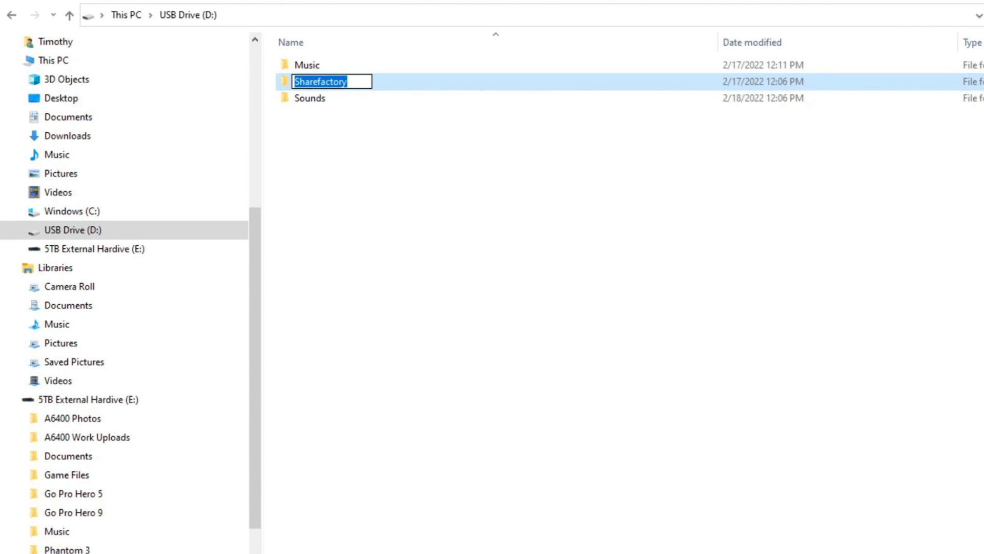
left_click(371, 85)
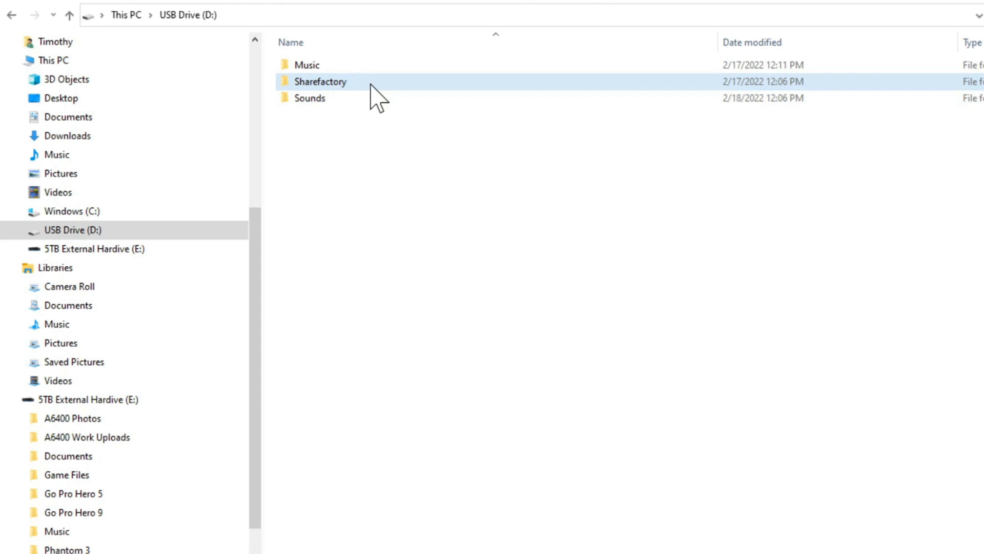
double_click(371, 85)
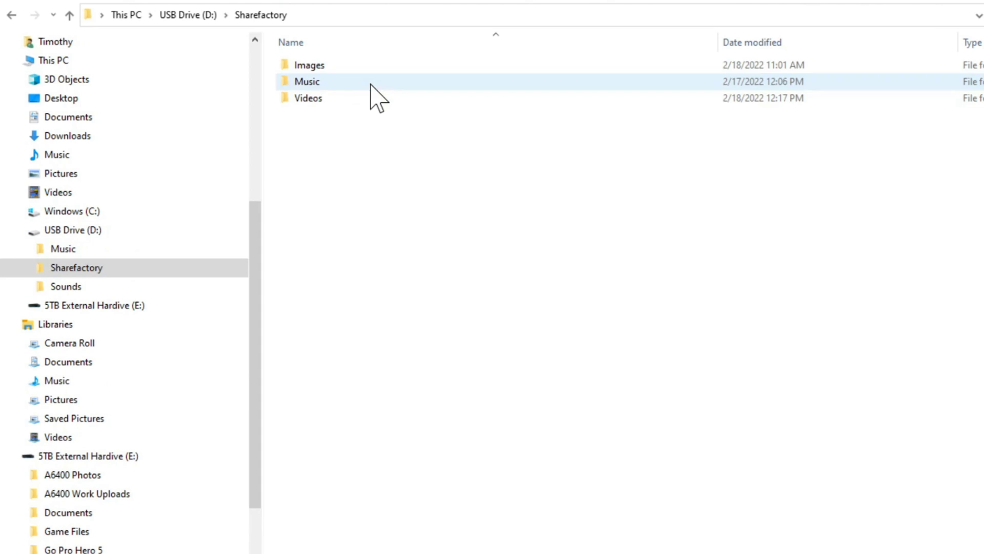
Open the Videos folder inside Sharefactory to list its two MP4 videos.
right_click(325, 150)
mouse_move(380, 339)
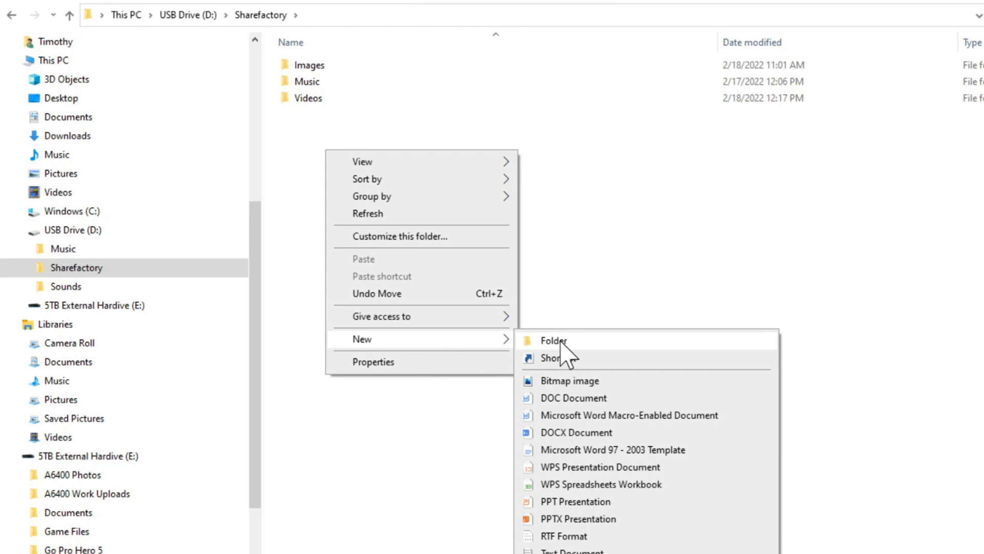
left_click(314, 98)
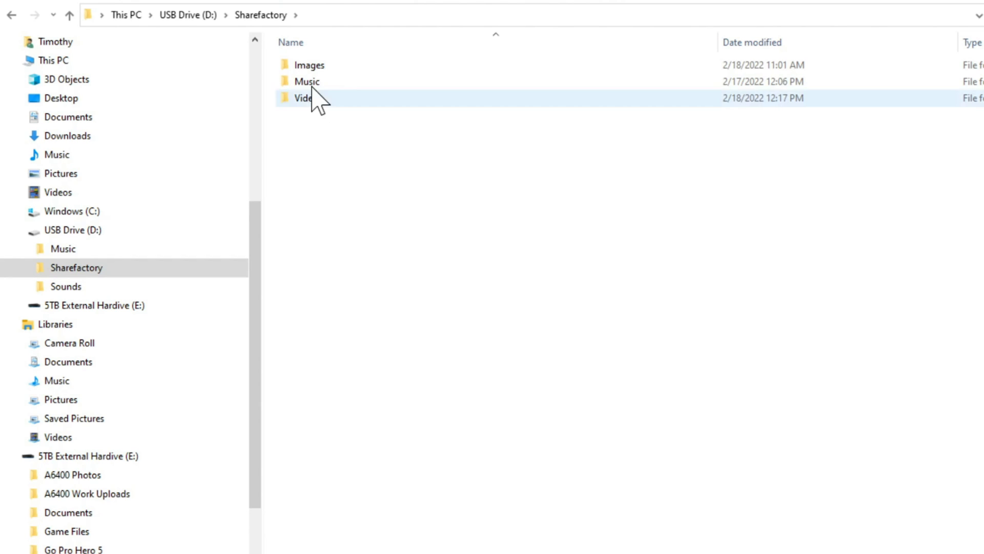
right_click(313, 100)
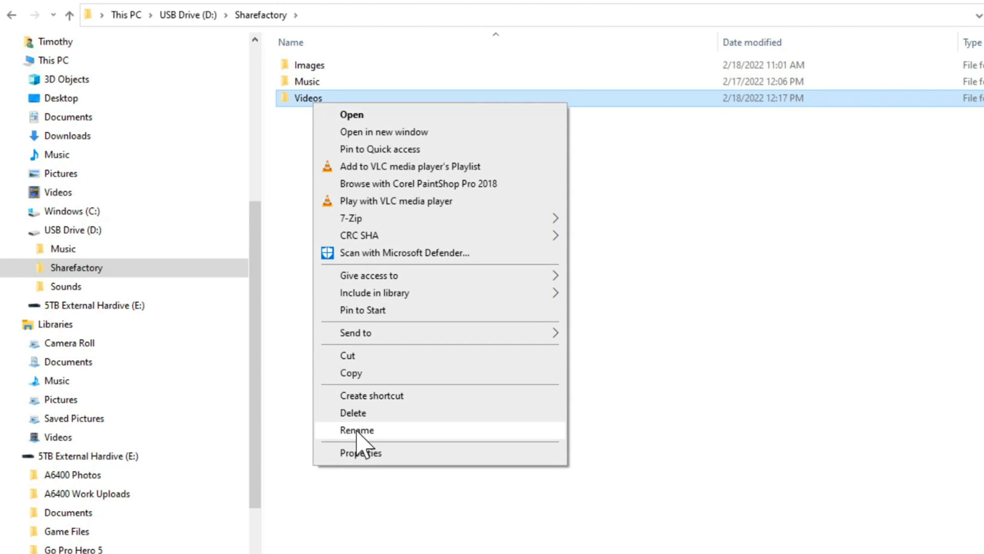
left_click(357, 431)
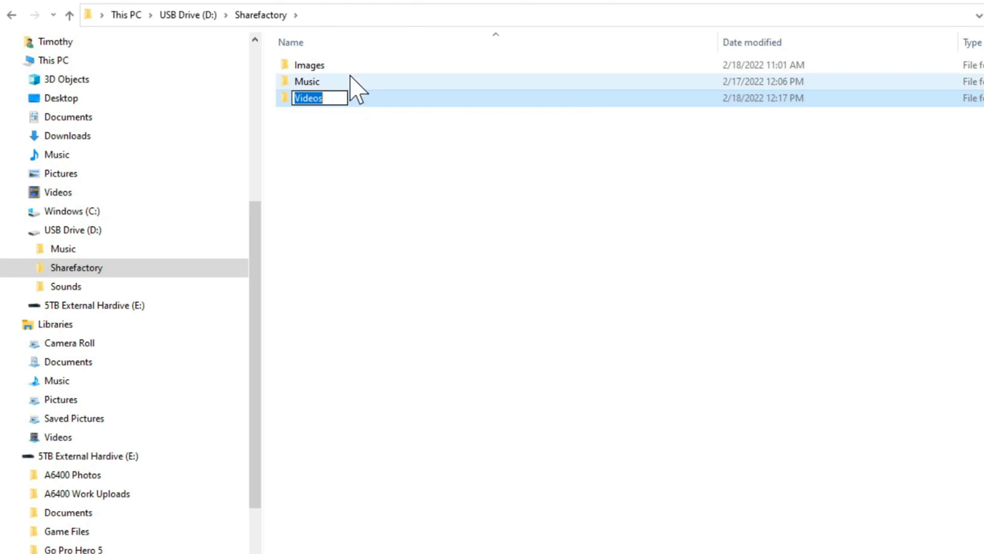
left_click(370, 206)
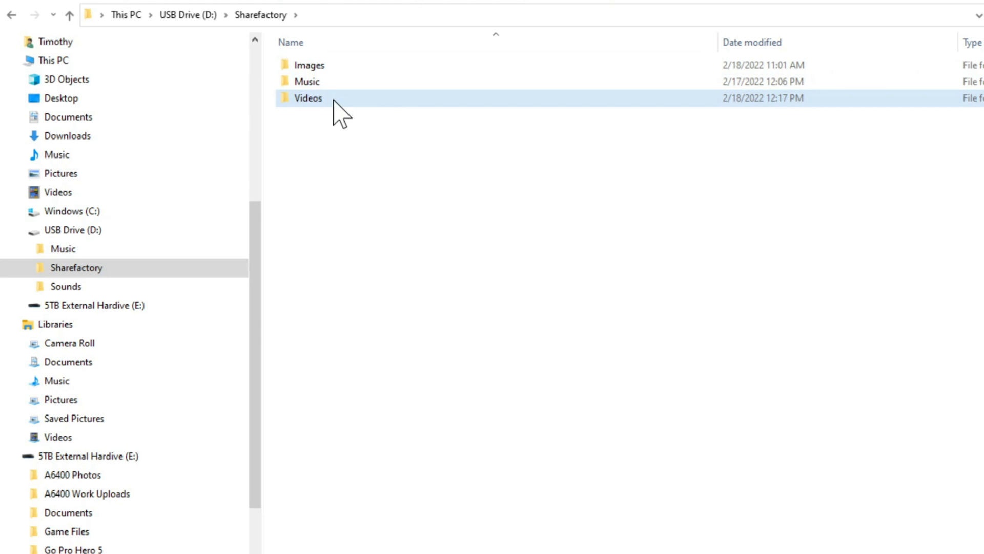
double_click(334, 99)
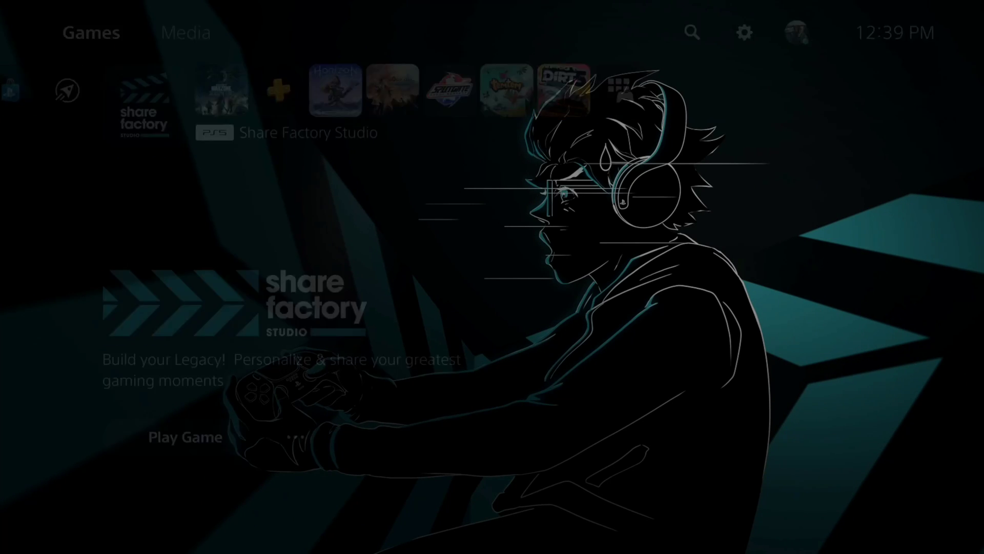
Search the PS5 for 'Sha' and open the Share Factory Studio hub from Full games.
type("S")
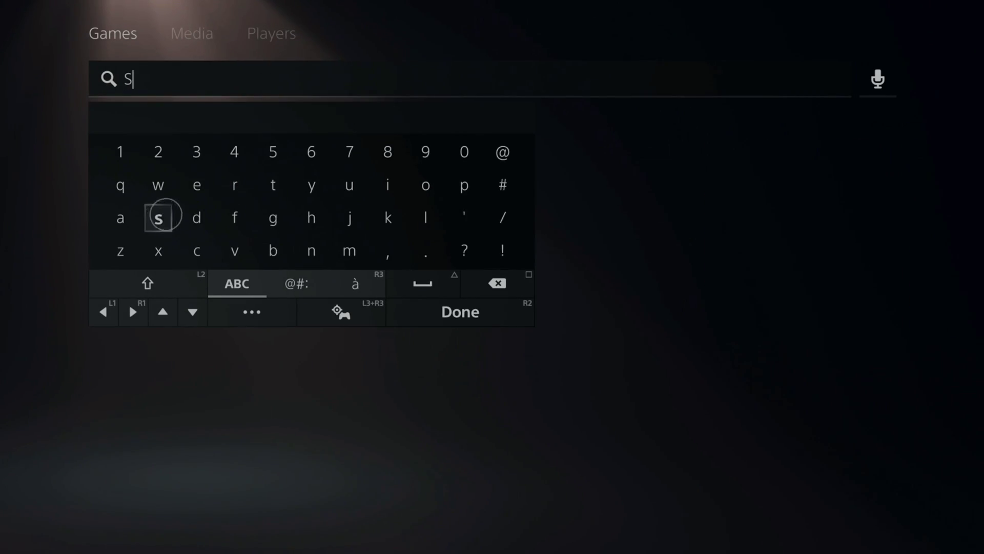
type("ha")
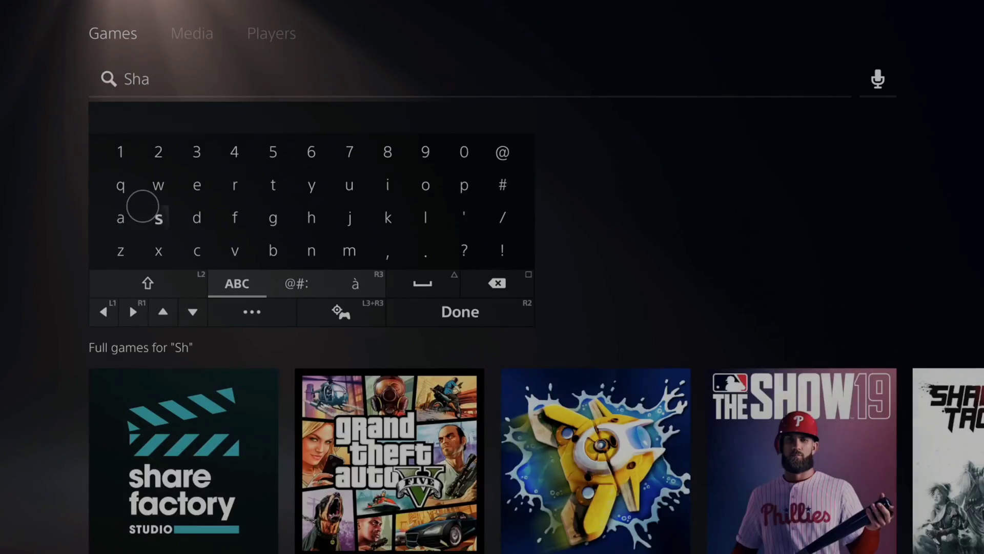
key("Escape")
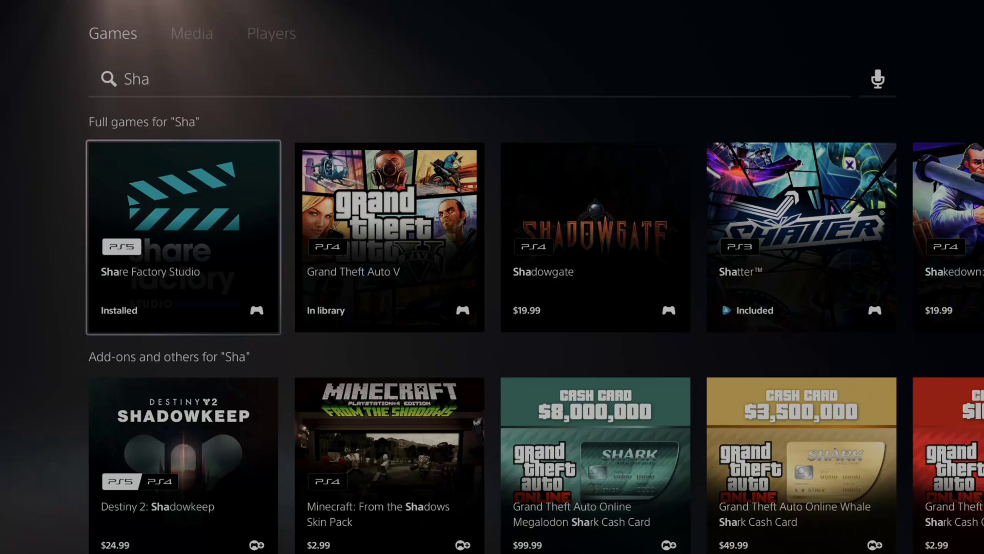
key("Return")
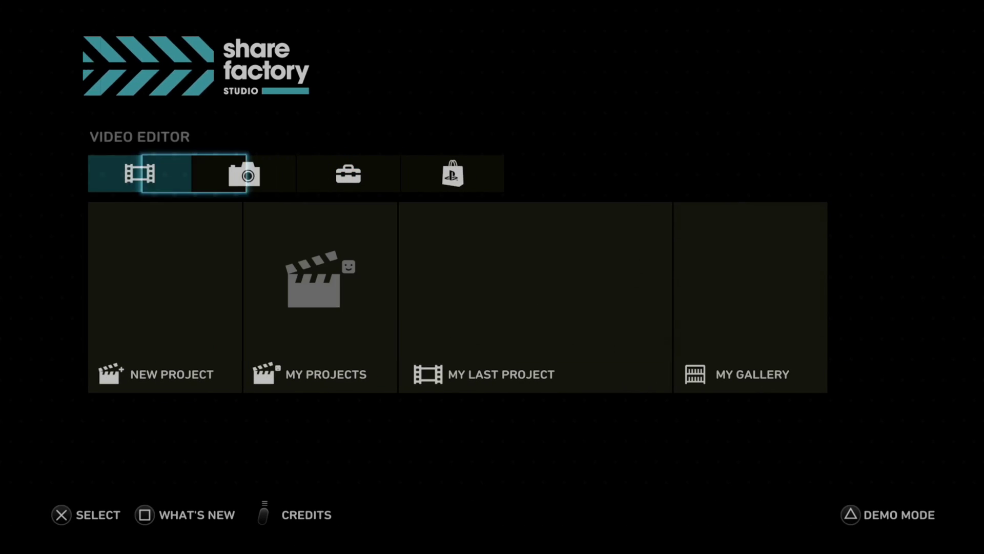
Import the 6m 48s Warzone bunker video via Toolbox > Import Videos > Import from USB.
key("Right")
key("Right")
key("Down")
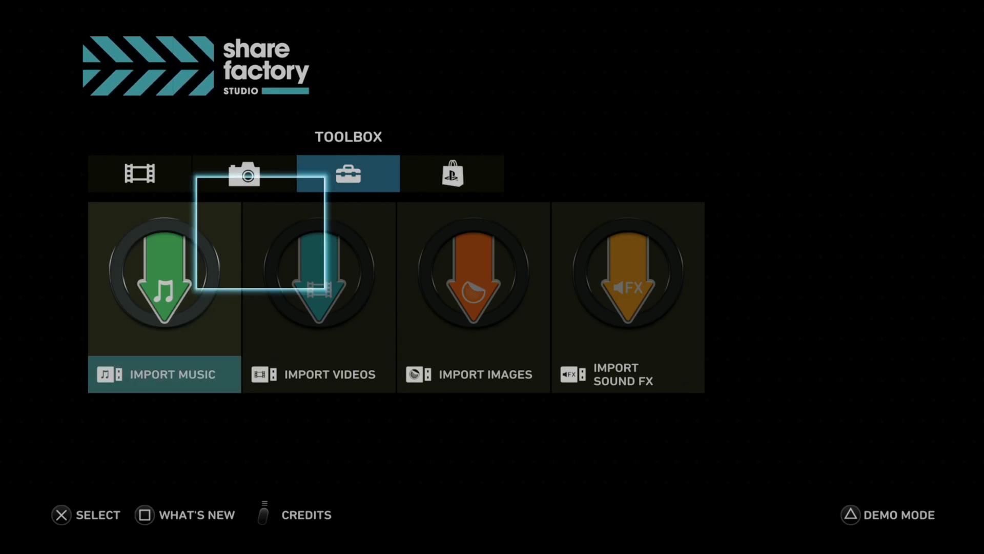
key("Right")
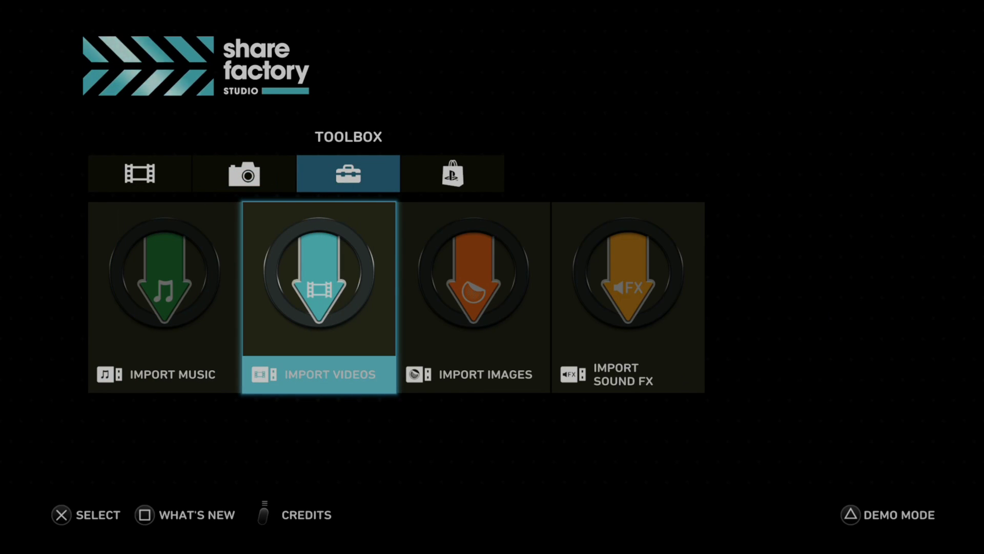
key("Return")
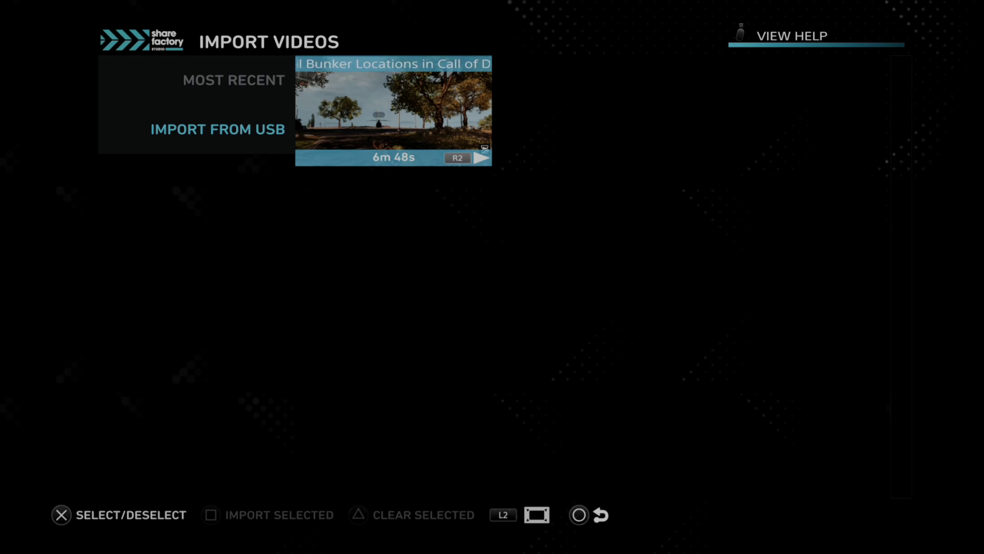
key("Return")
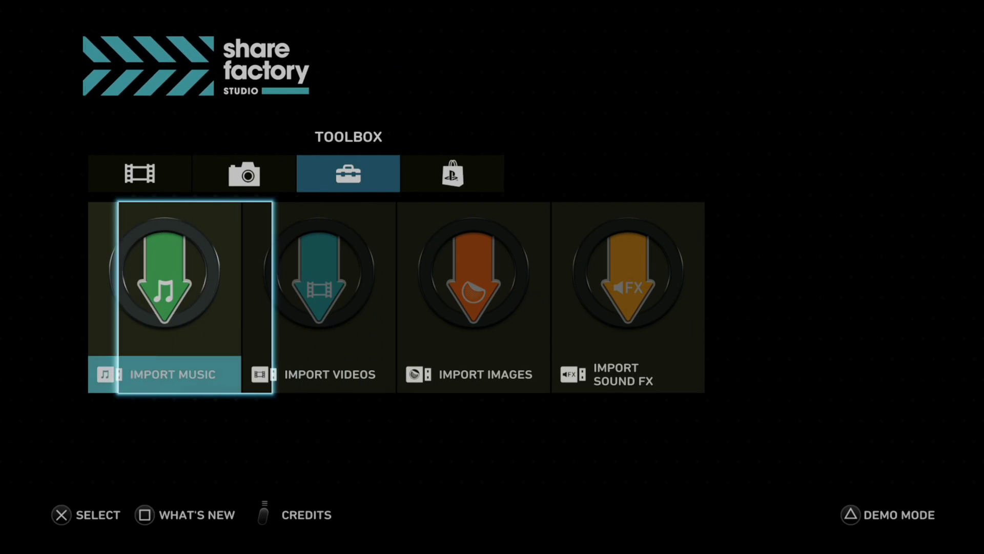
Open the Share Factory Sample project from Video Editor's My Last Project.
key("Up")
key("Left")
key("Left")
key("Left")
key("Down")
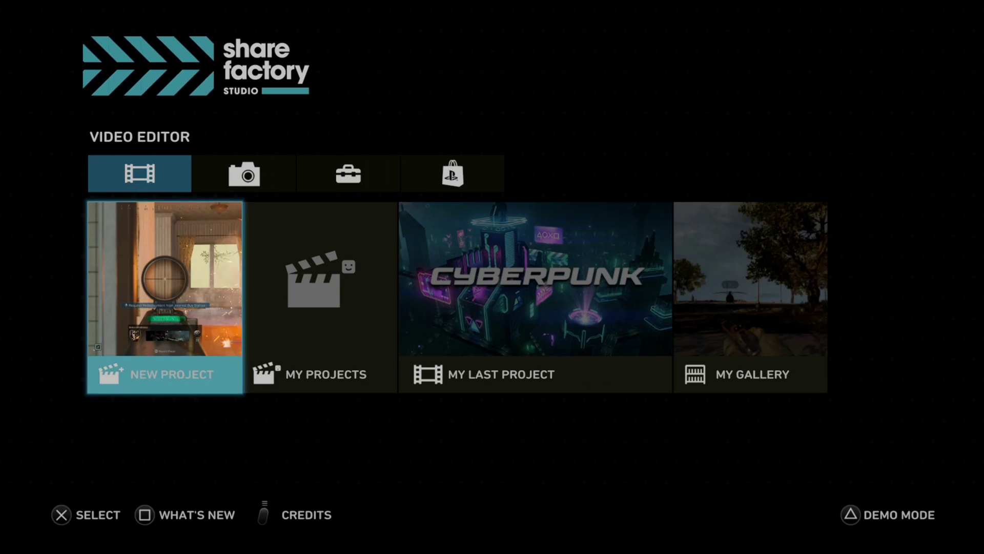
key("Right")
key("Right")
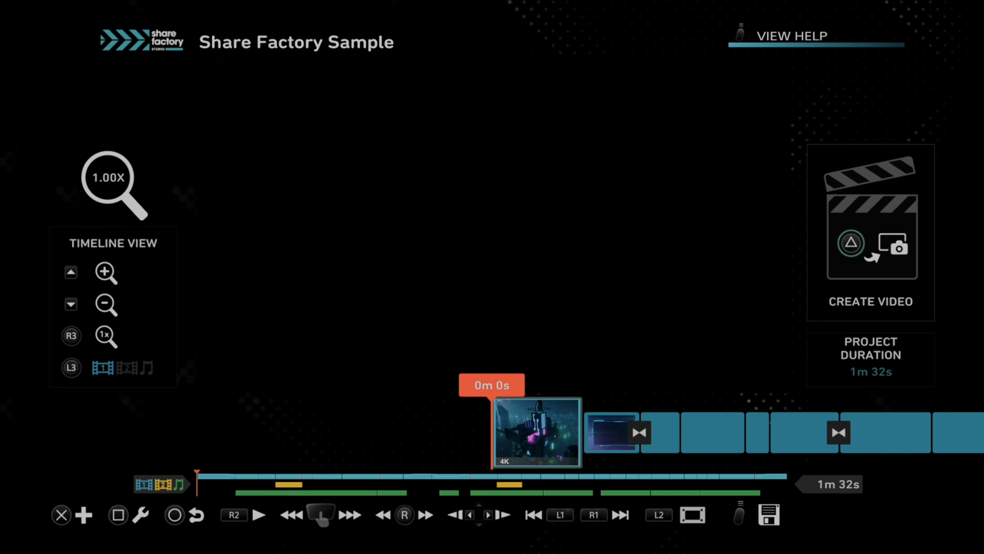
Add the imported 6m 48s bunker clip to the timeline, making the project 8m 20s.
key("Return")
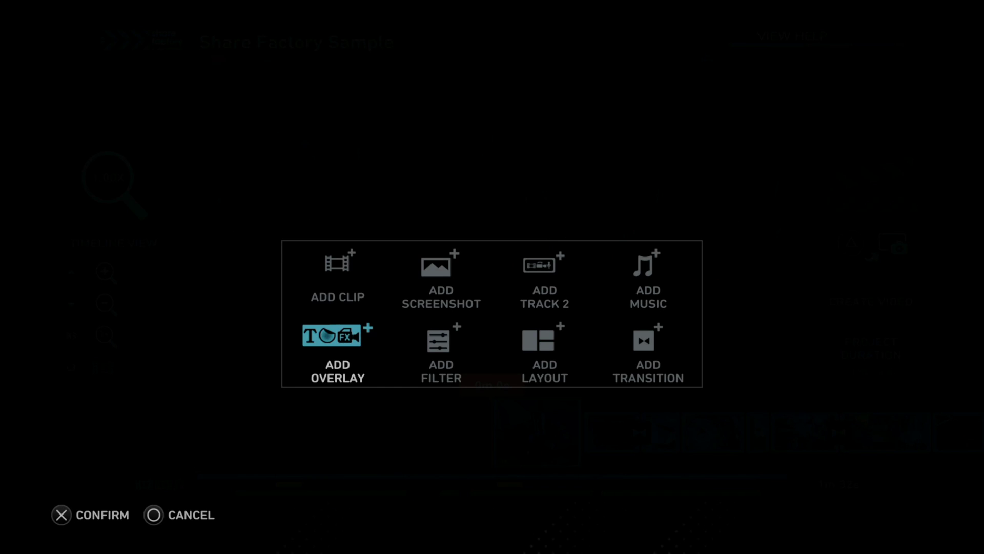
key("Up")
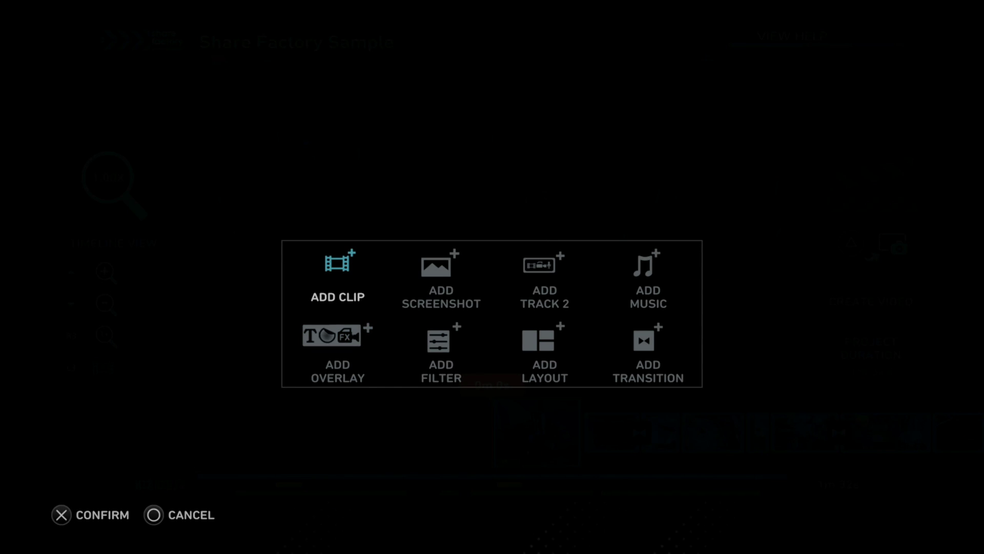
key("Right")
key("Right")
key("Left")
key("Left")
key("Return")
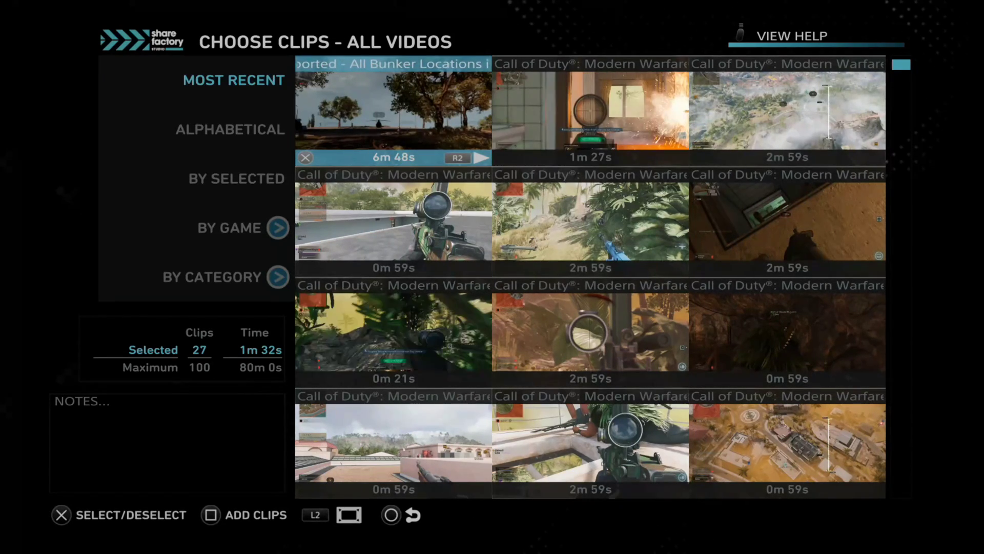
key("Right")
key("Left")
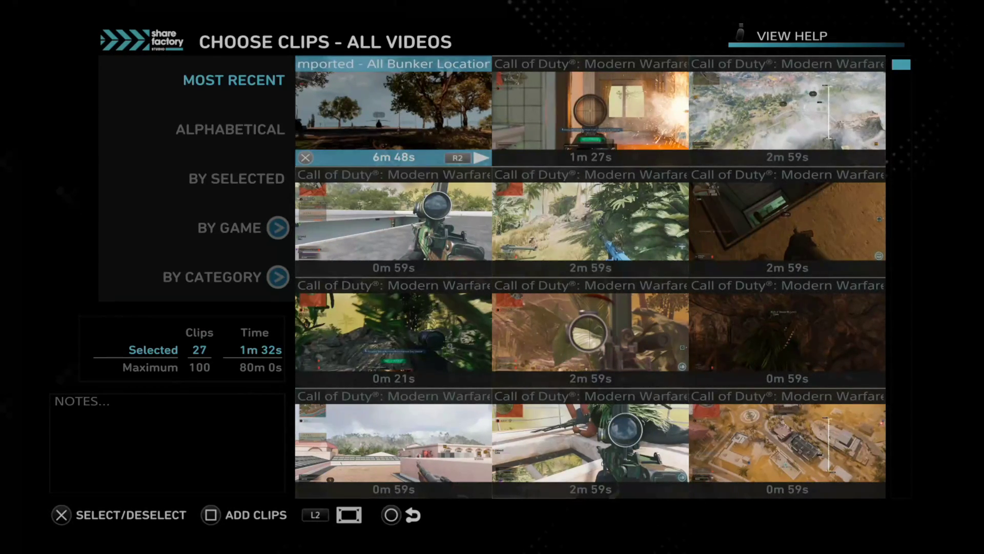
key("Return")
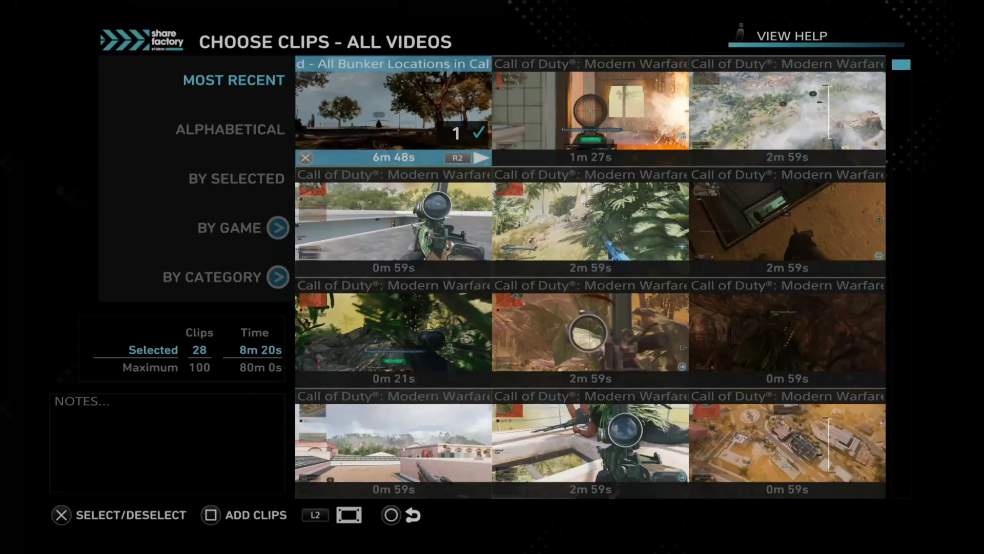
key("Return")
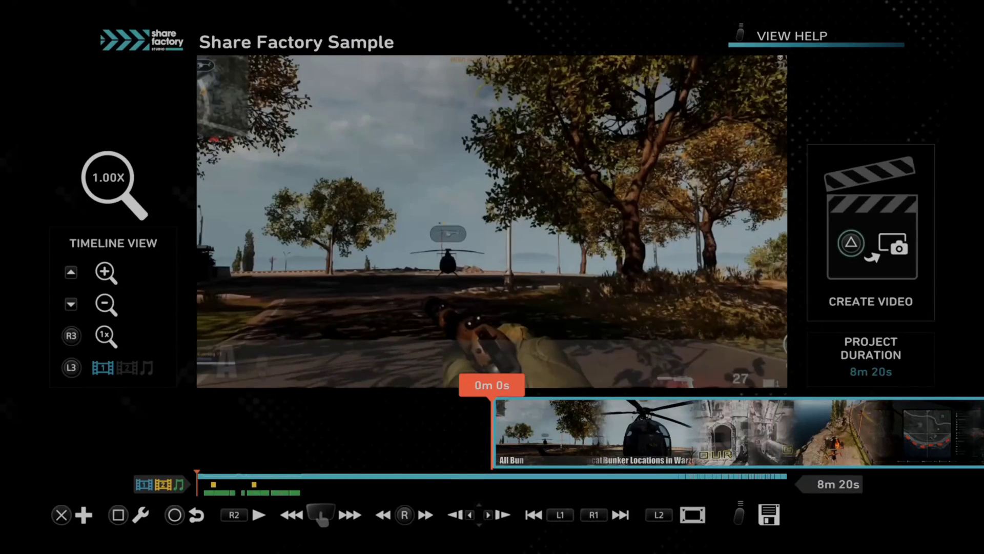
Preview the project, pausing at 0m 6s and fast-forwarding the playhead.
key("space")
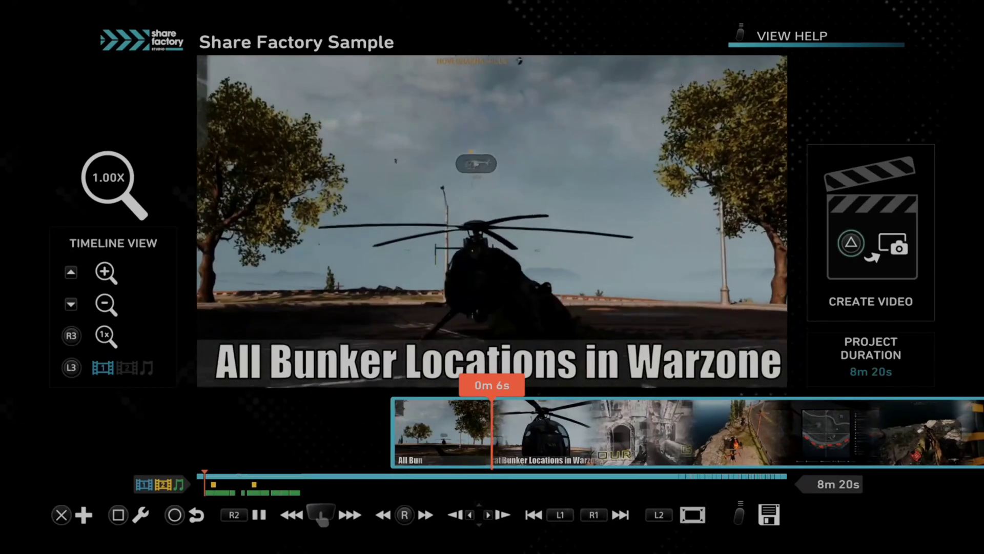
key("space")
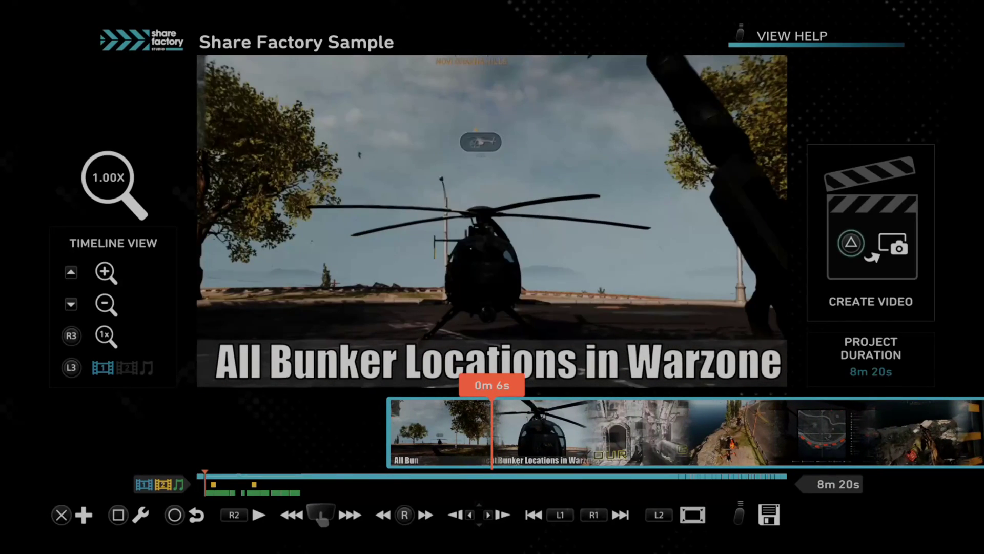
key("Right")
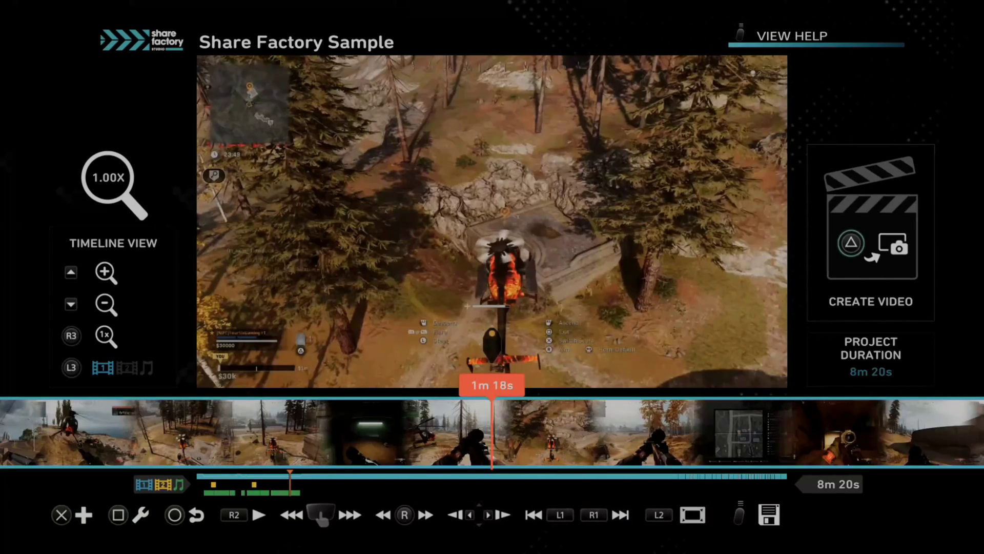
Split the timeline clip at 1m 18s with Split Clip, then leave the tool.
key("Return")
key("Down")
key("Right")
key("Left")
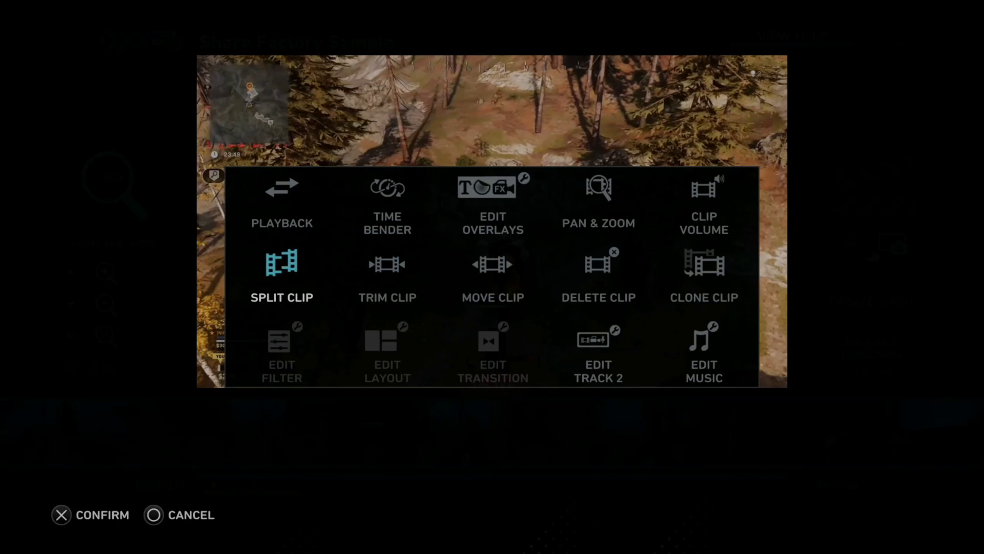
key("Return")
key("Return")
key("Left")
key("Return")
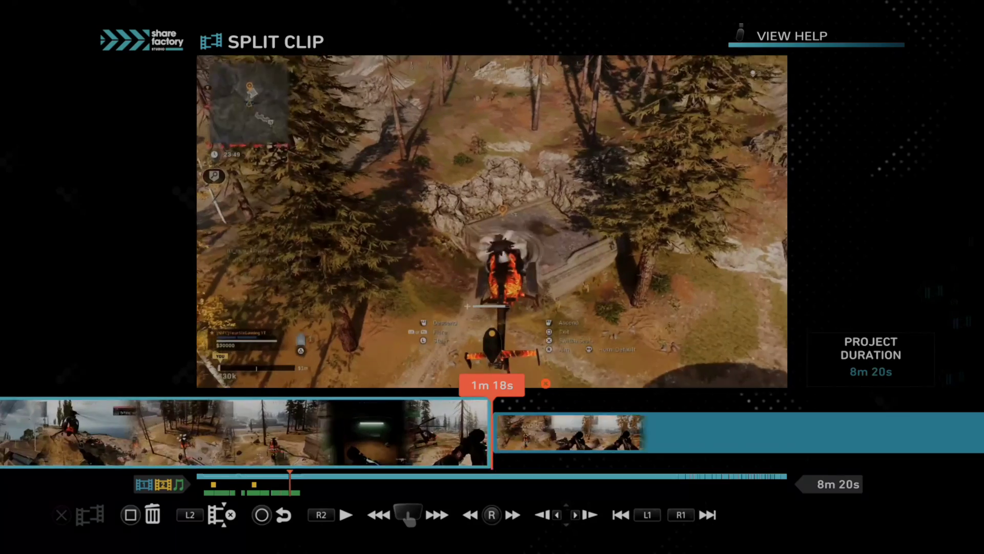
key("Right")
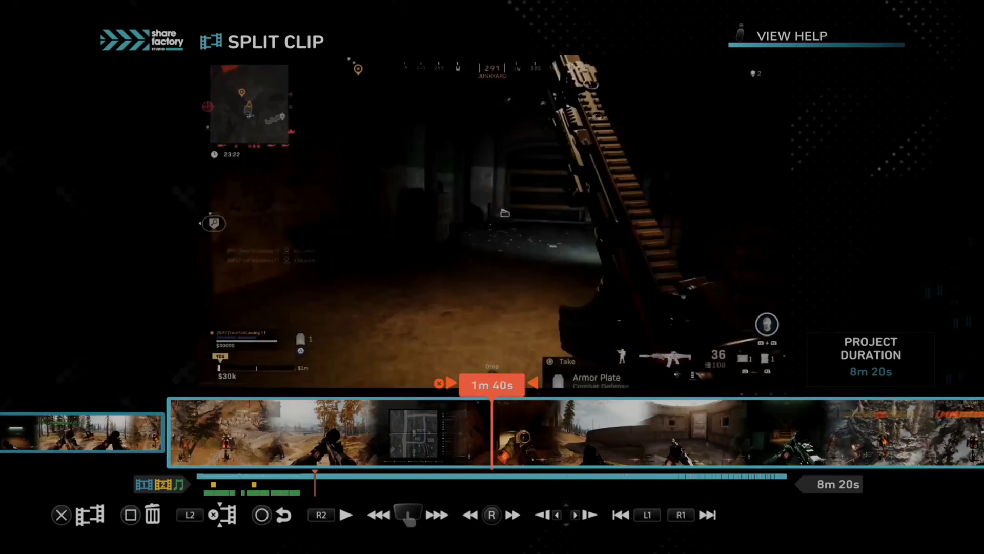
key("Left")
key("Left")
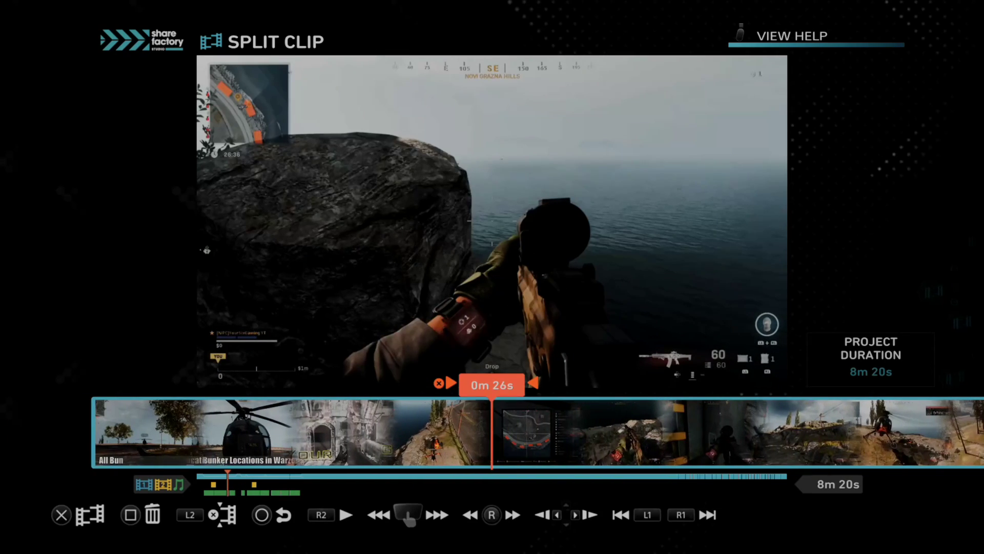
key("Escape")
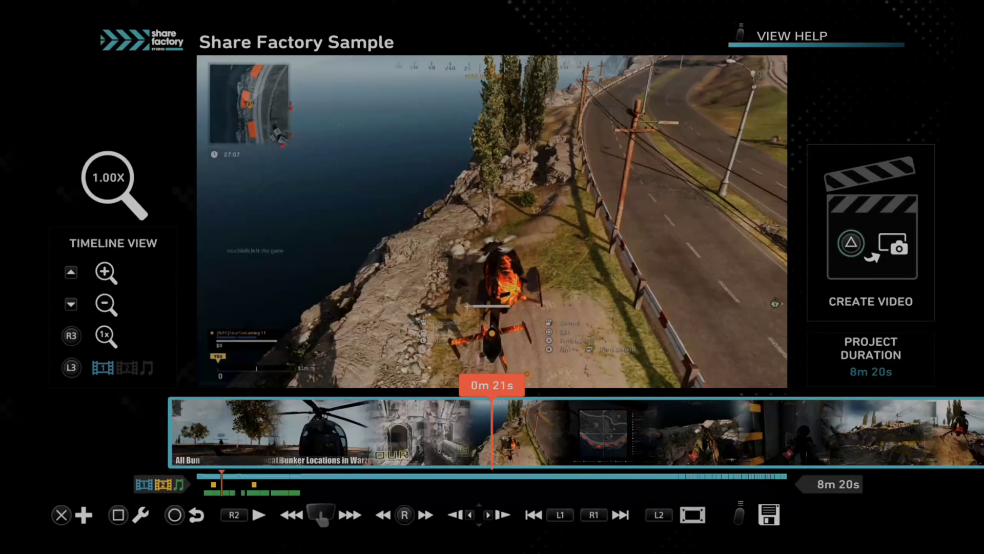